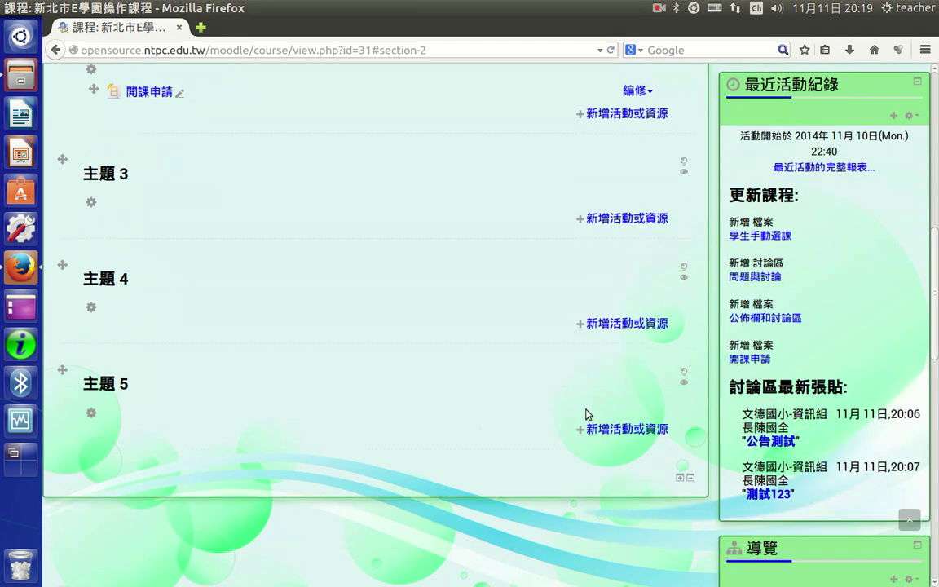
Step: Open the settings page (修改設定) of the E學園操作課程 course from its course administration options
scroll(658, 402, down, 1)
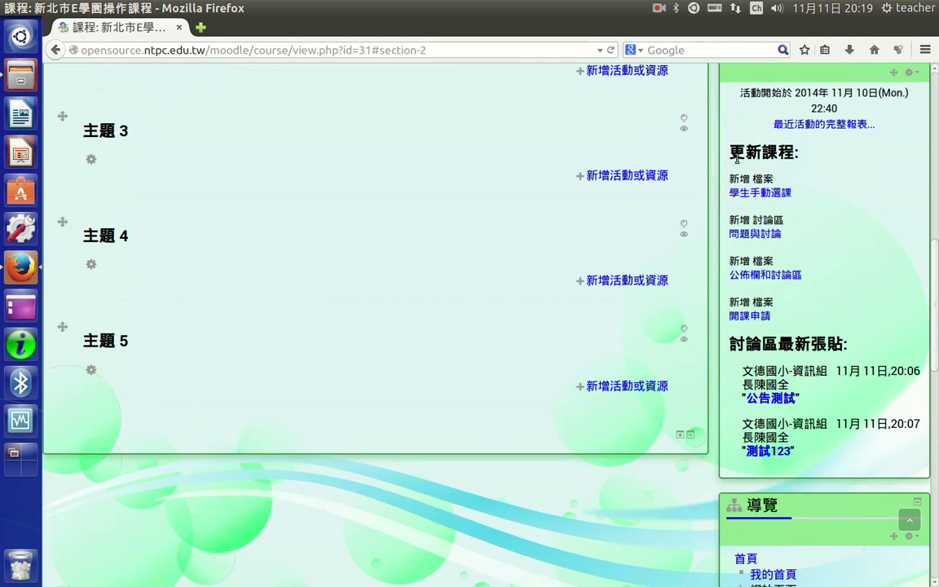
scroll(731, 218, down, 2)
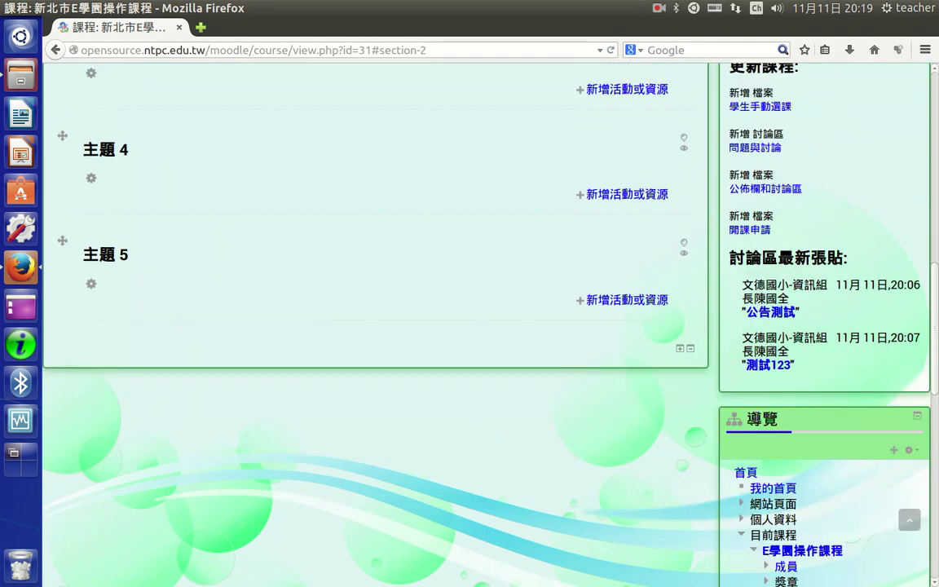
scroll(698, 340, down, 2)
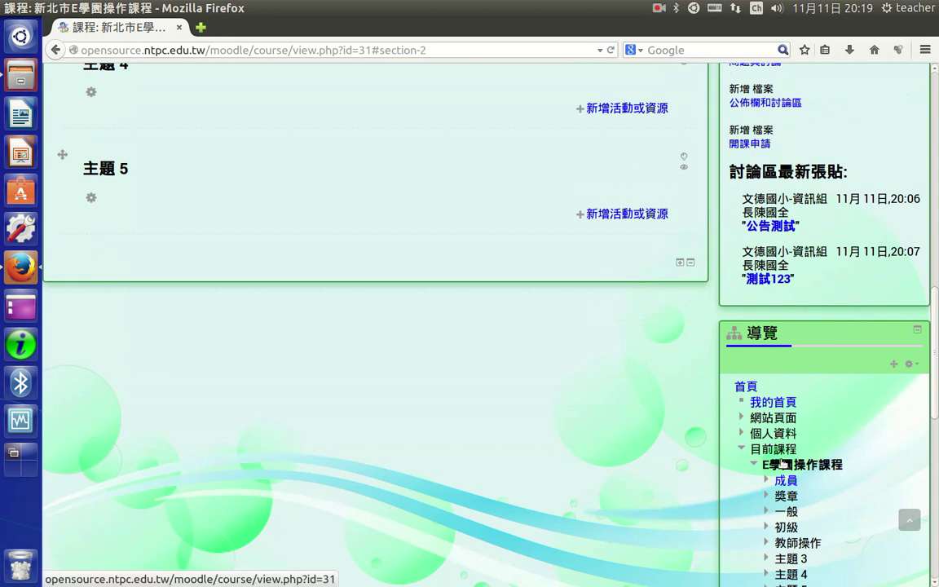
scroll(775, 445, down, 3)
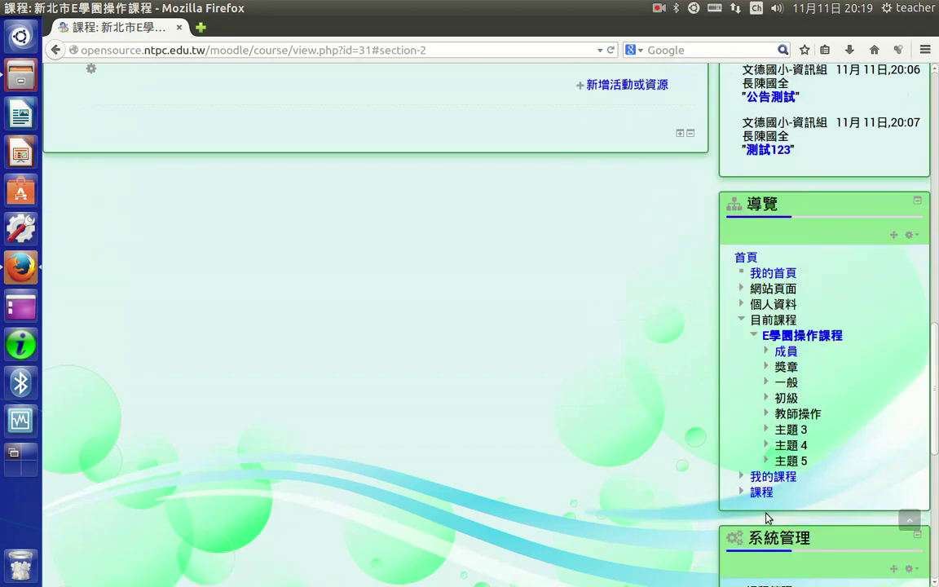
scroll(790, 488, down, 3)
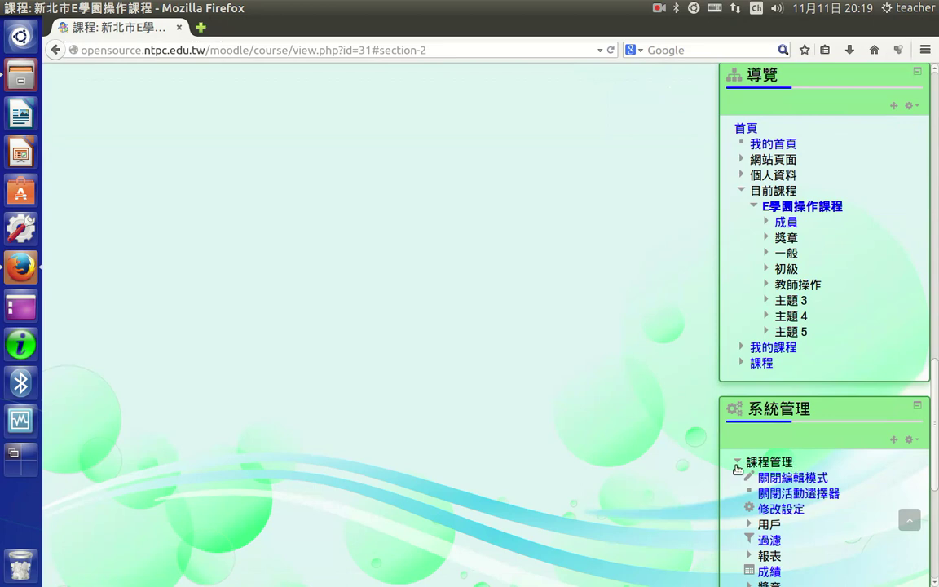
click(780, 514)
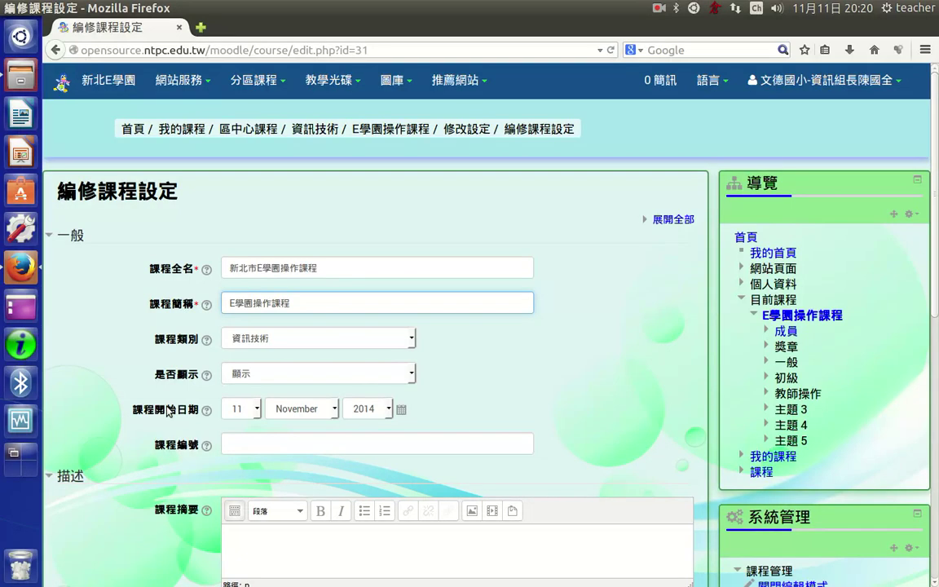
Step: Examine the course start date calendar, the 課程編號 field, and the course summary and description file areas
click(403, 410)
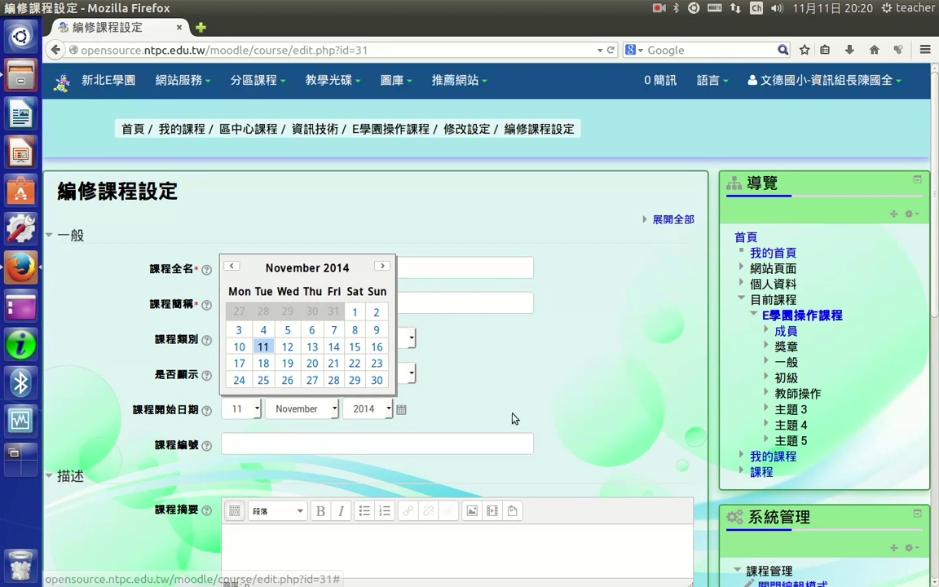
click(268, 444)
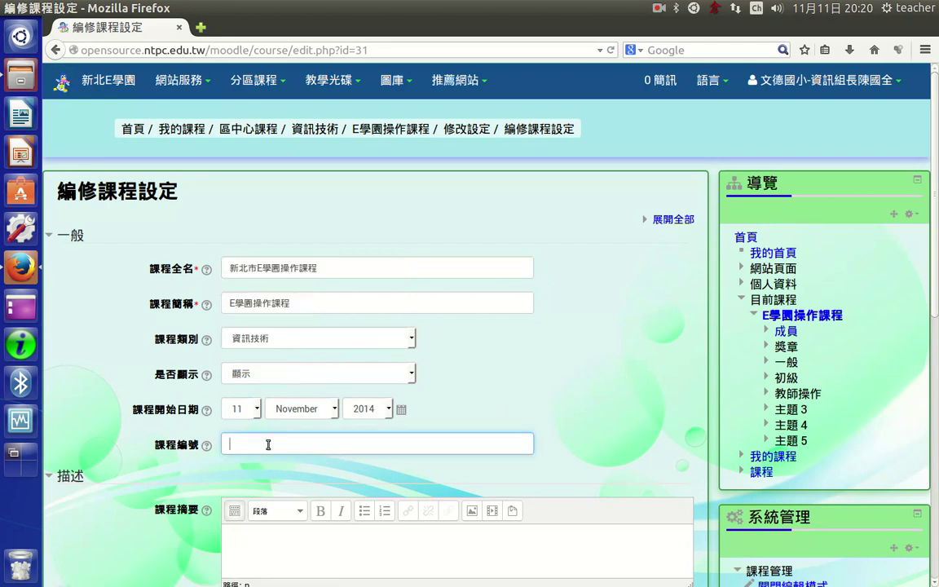
scroll(231, 350, down, 3)
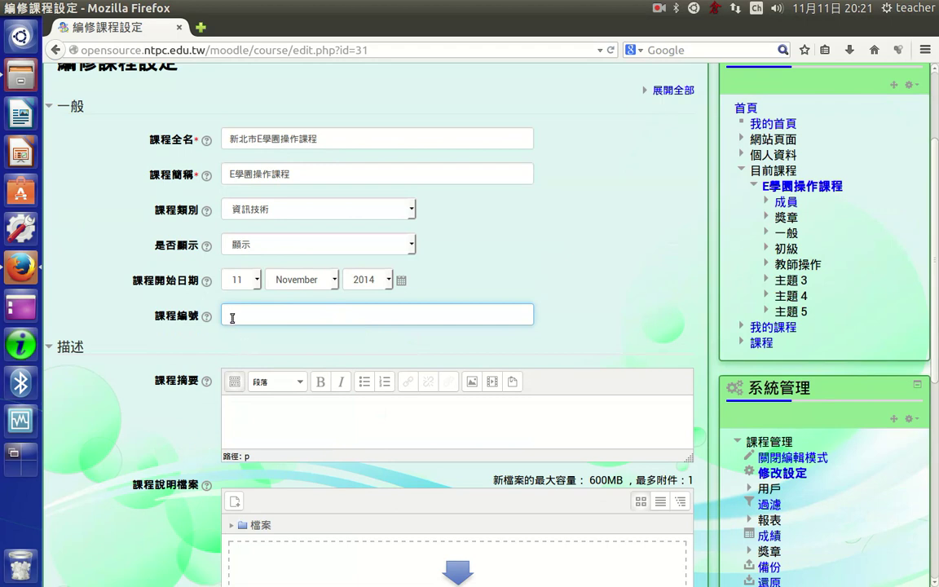
click(253, 424)
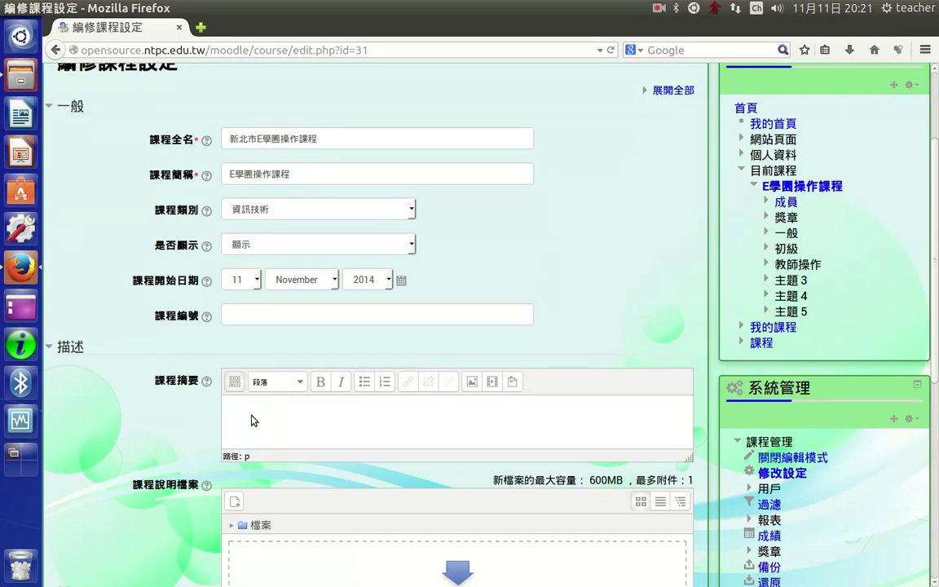
scroll(397, 408, down, 2)
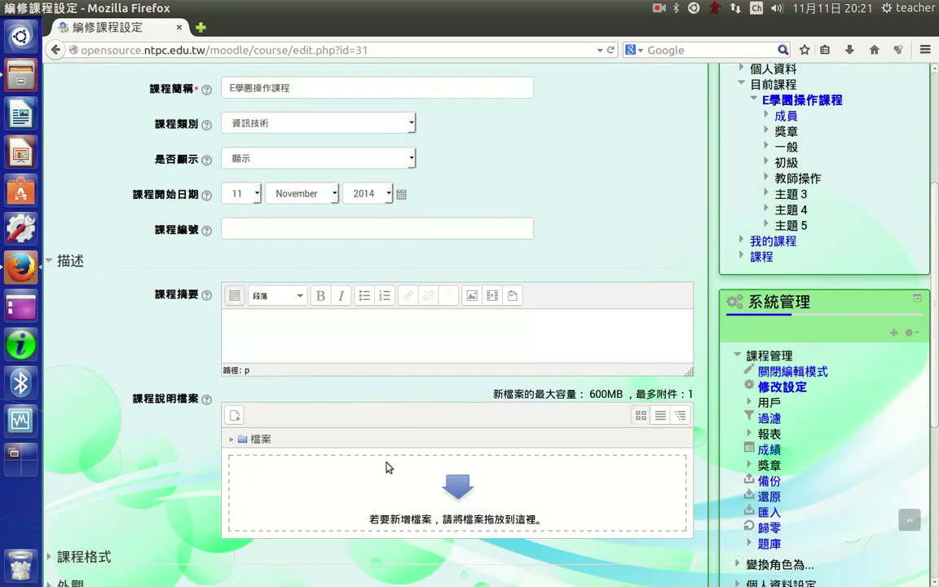
scroll(375, 465, down, 3)
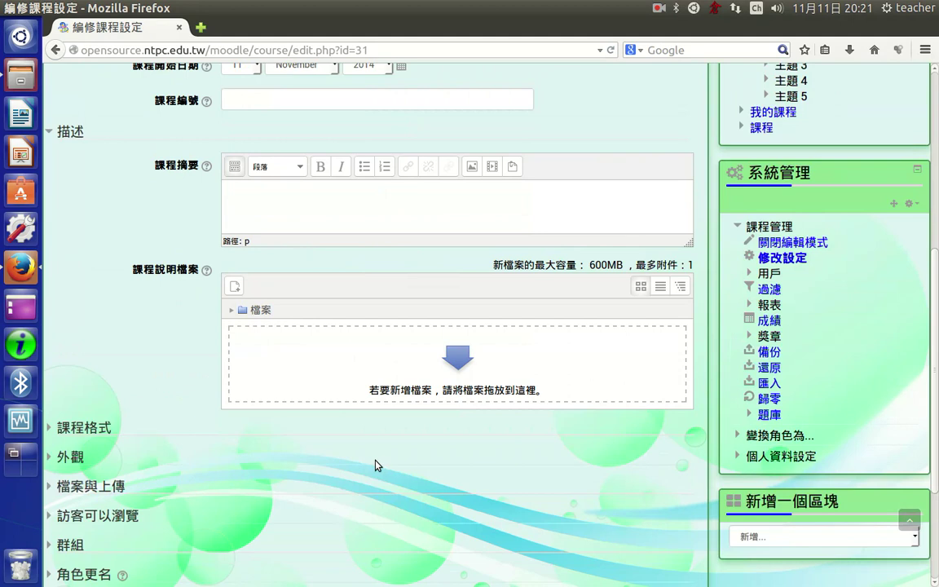
Step: Expand the 課程格式 section and look through the available course format options
click(57, 427)
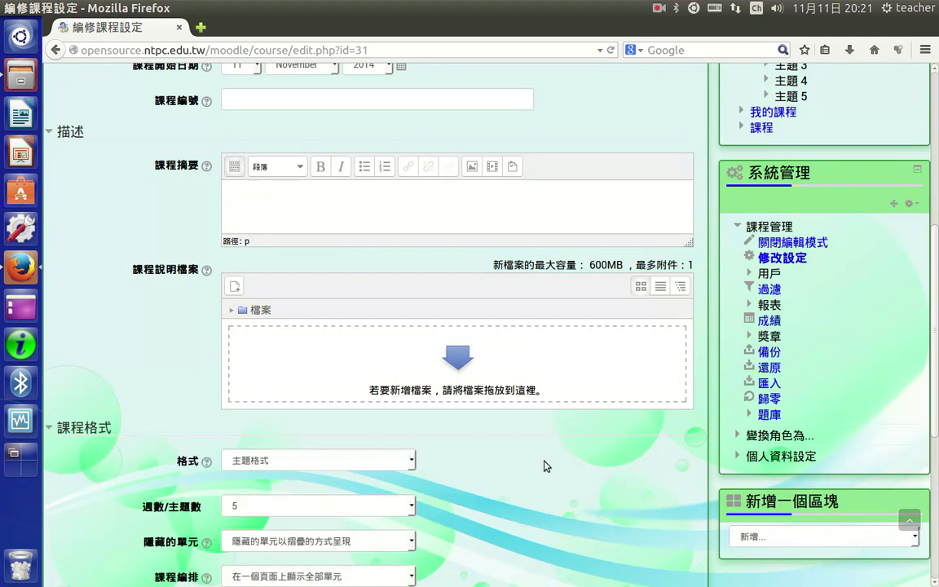
scroll(413, 385, down, 2)
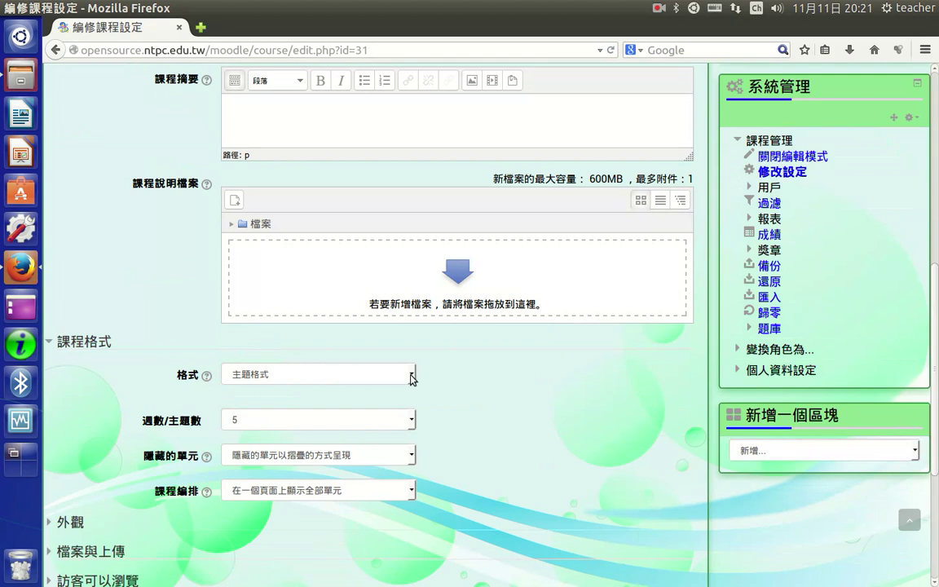
click(412, 375)
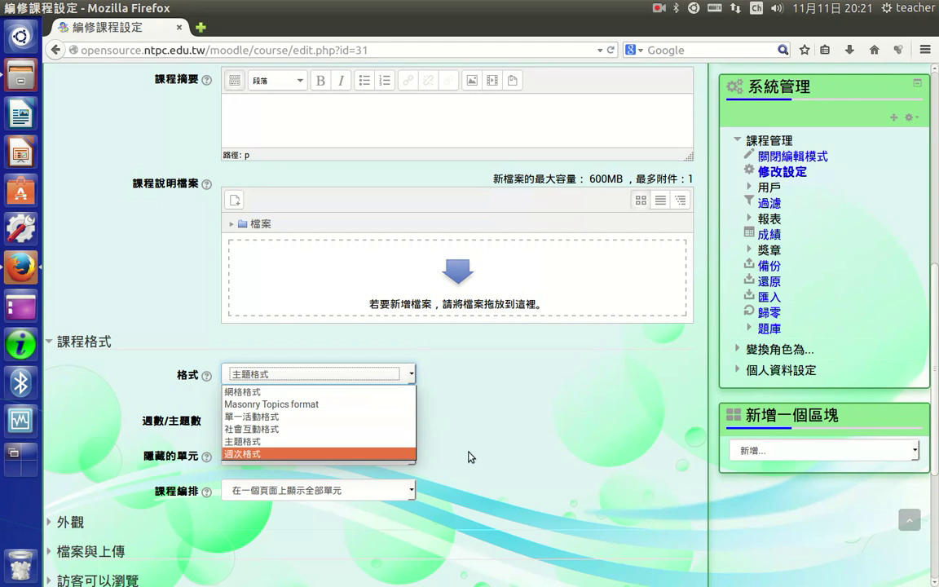
click(523, 411)
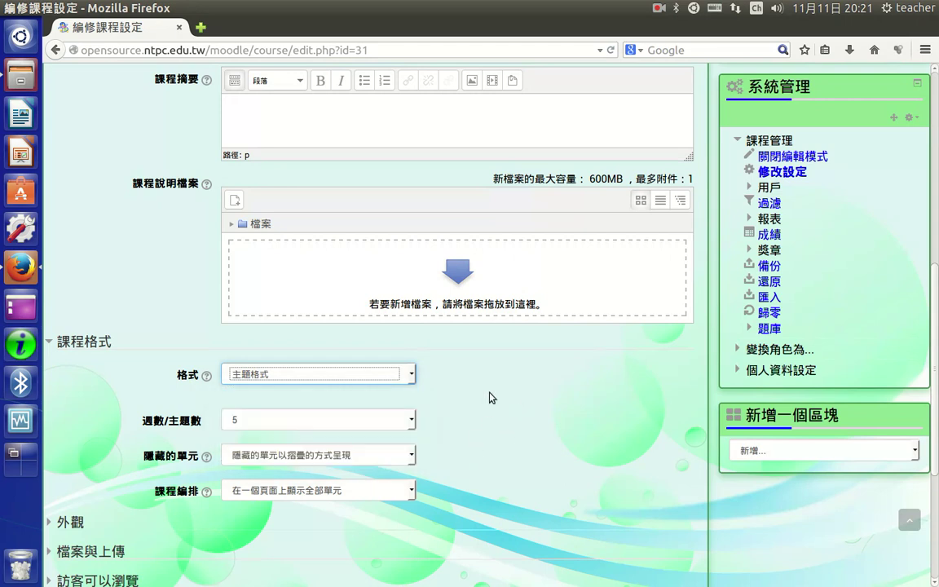
click(398, 377)
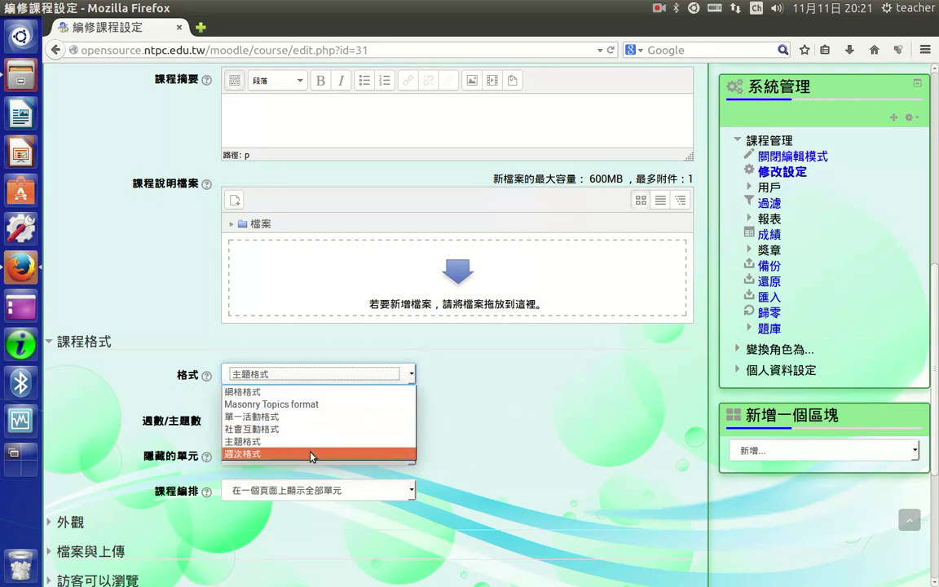
click(538, 445)
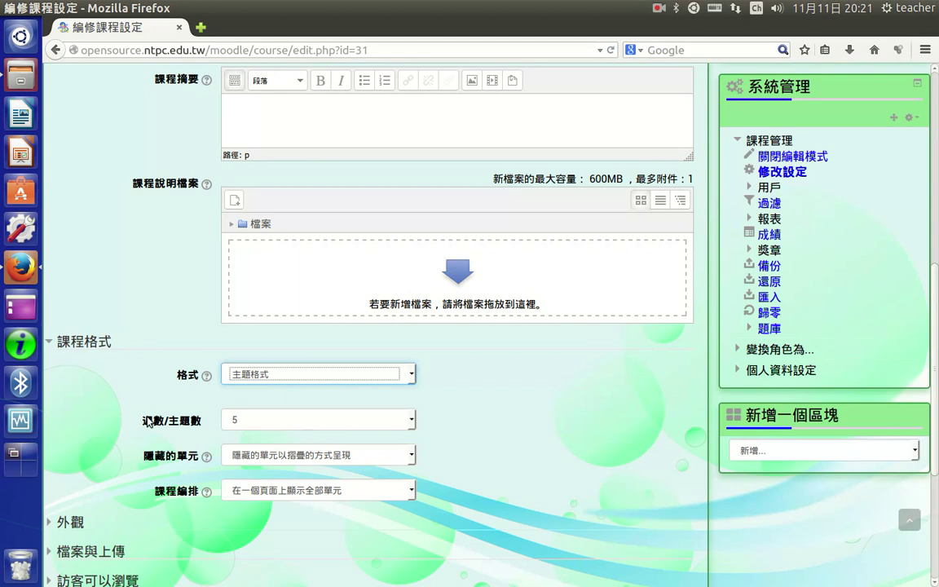
Step: Look through the available choices for the number of weeks or topics (週數/主題數)
click(411, 424)
click(284, 423)
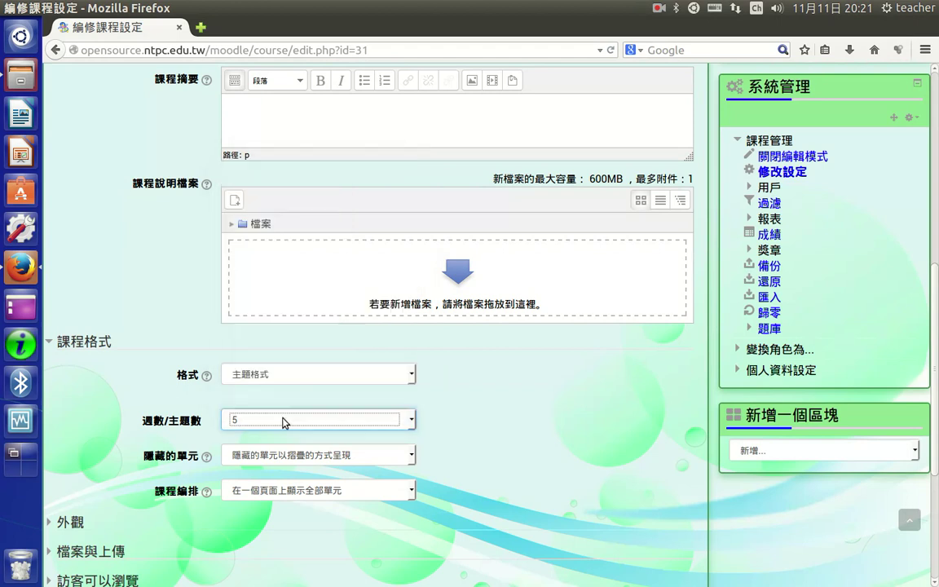
click(412, 419)
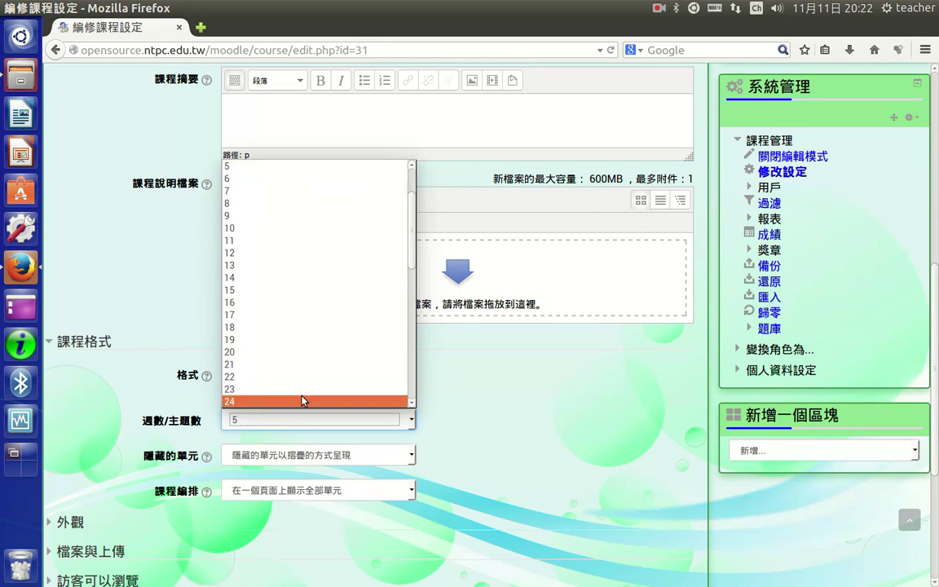
click(487, 407)
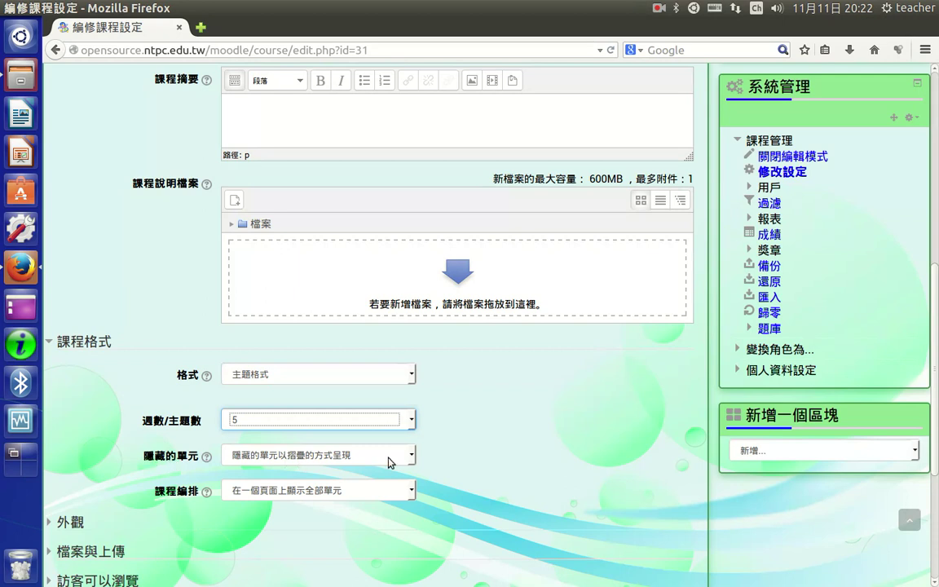
click(512, 451)
Step: Expand the 外觀 section and look through the options for the forced course language
scroll(512, 453, down, 3)
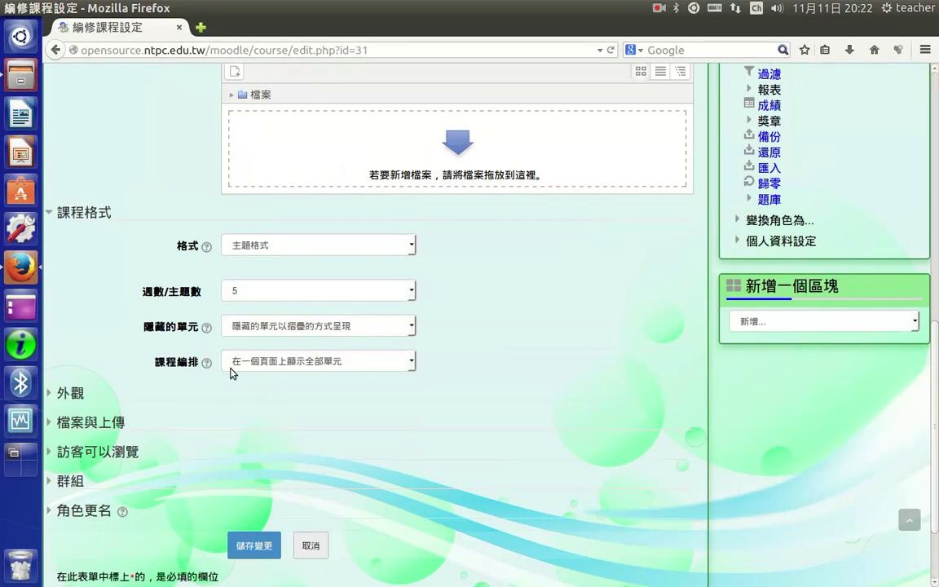
click(48, 395)
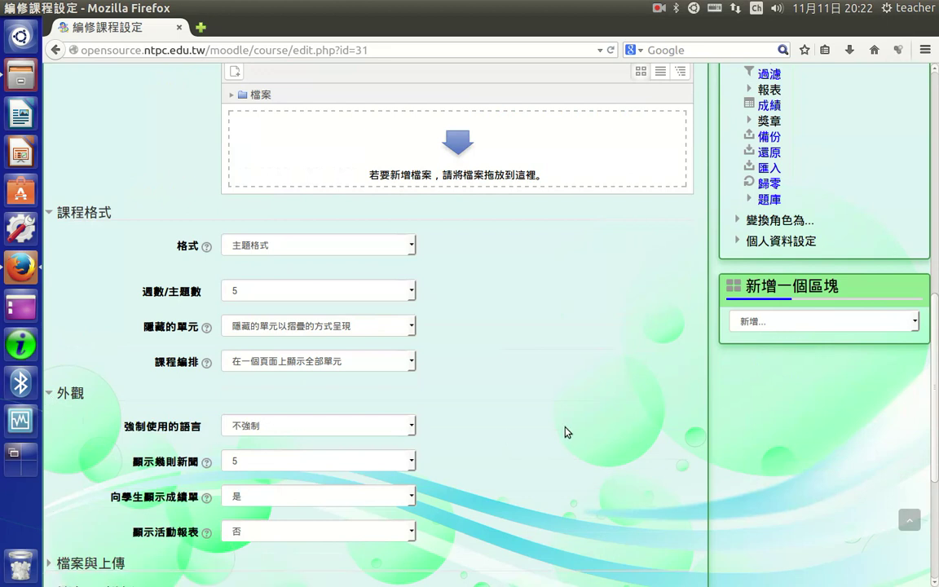
scroll(455, 438, down, 2)
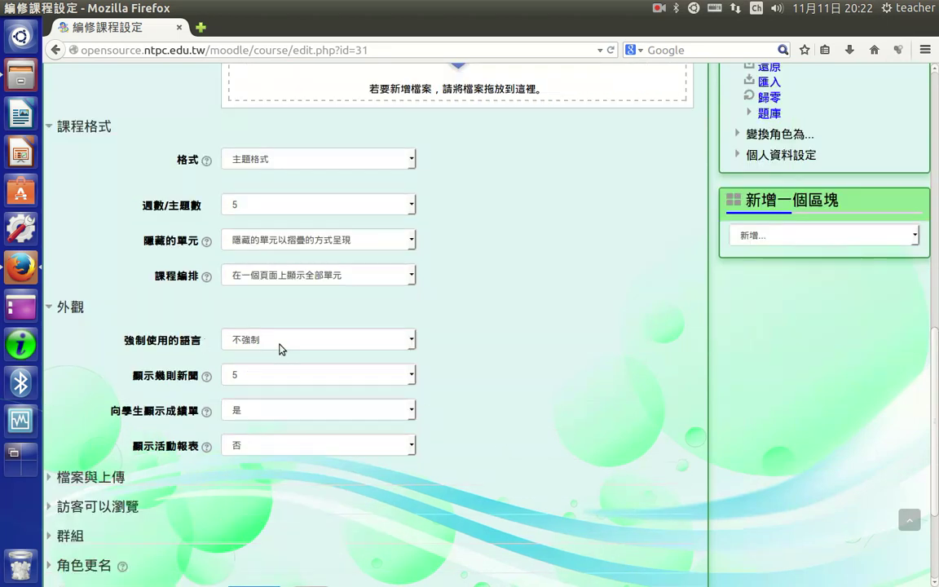
click(317, 347)
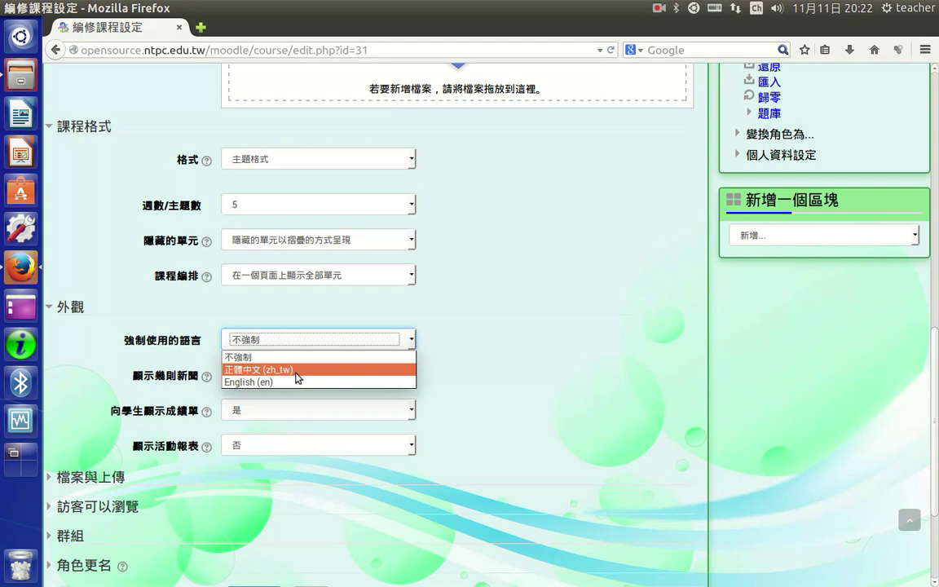
click(462, 349)
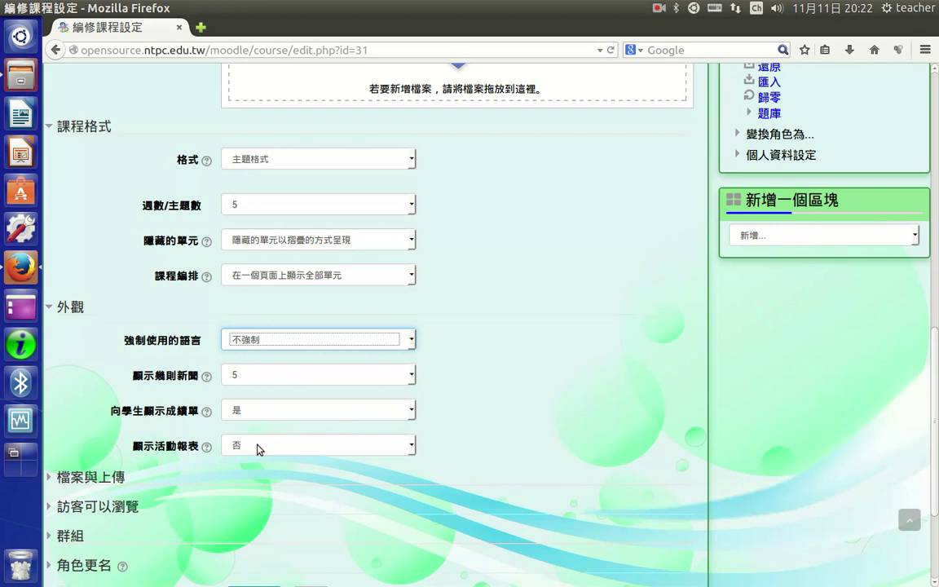
click(482, 433)
Step: Expand the 檔案與上傳 section and look through the maximum upload file size options
scroll(491, 431, down, 3)
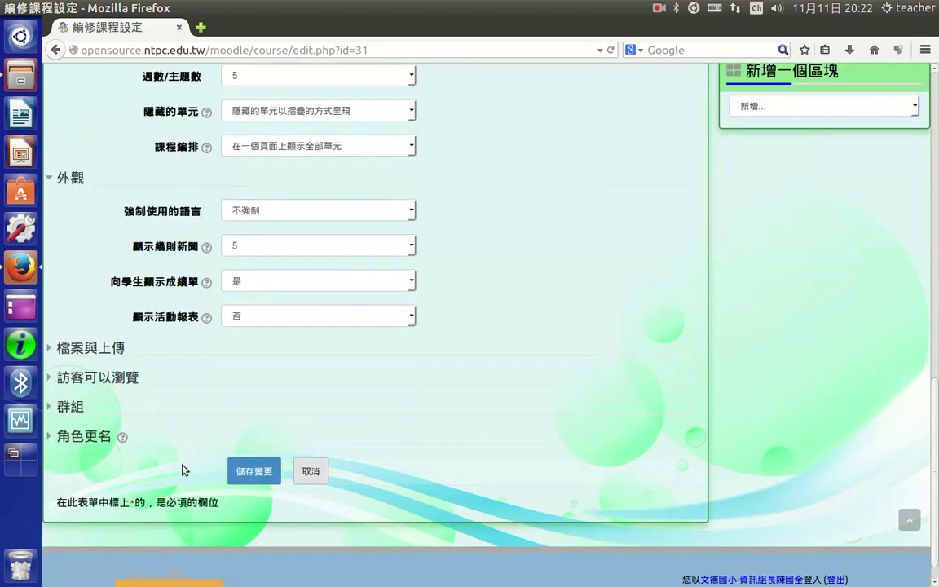
click(50, 354)
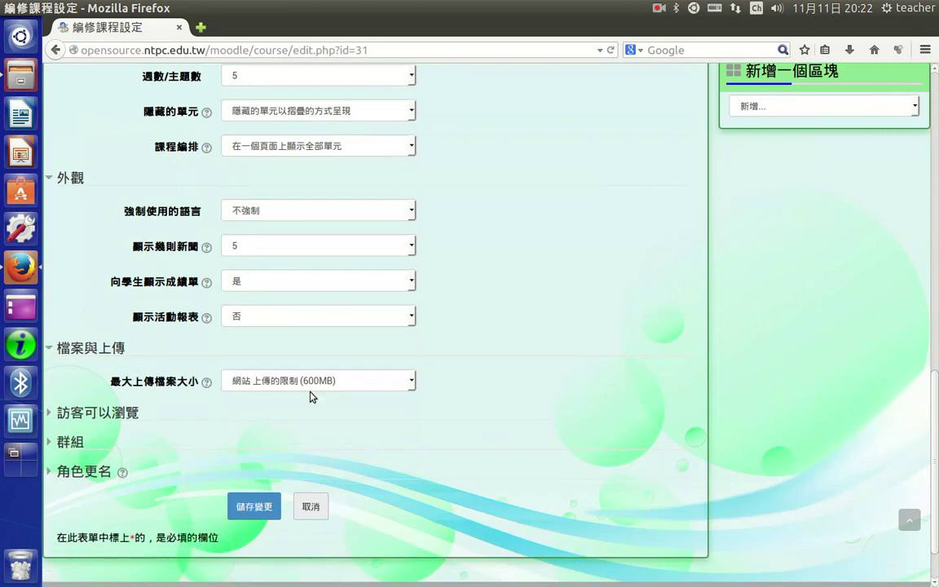
click(408, 382)
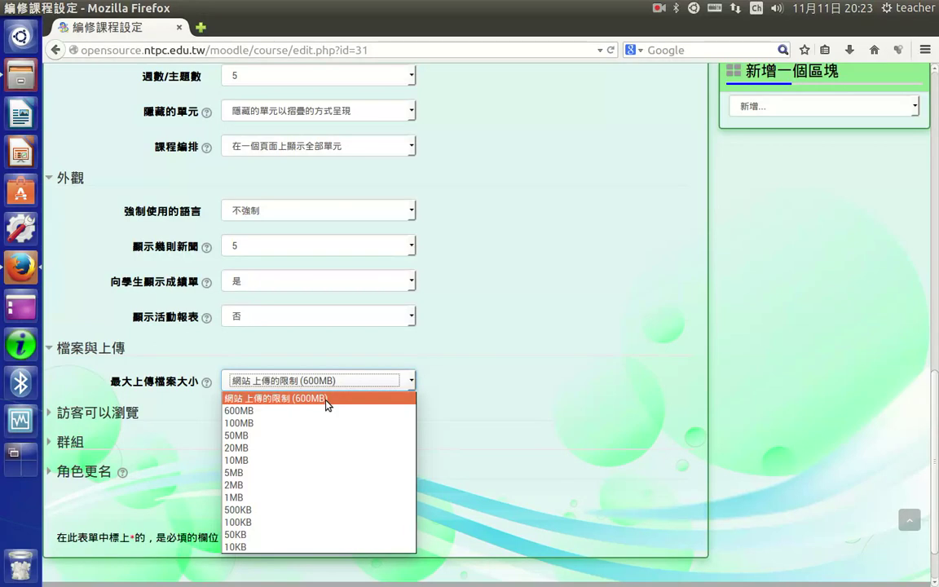
click(481, 373)
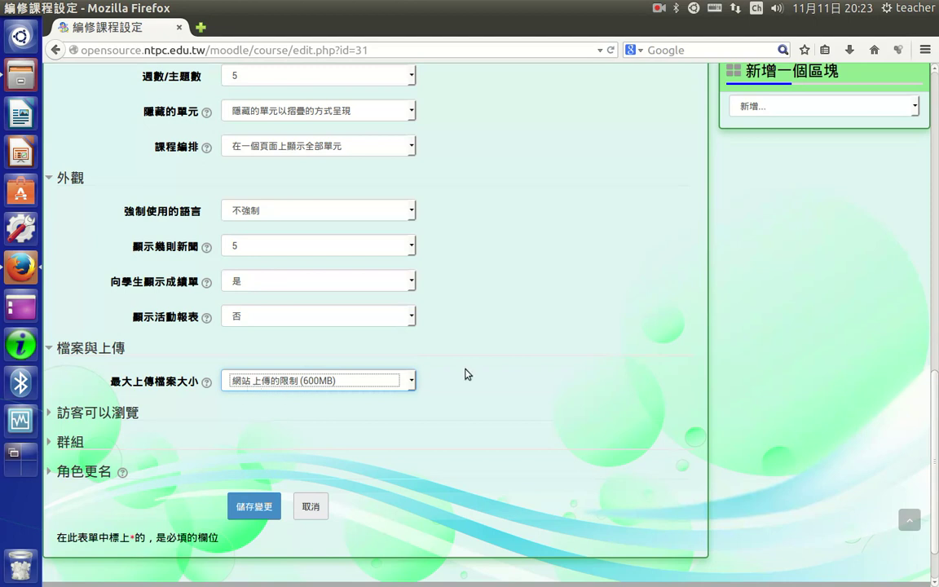
Step: Expand the 訪客可以瀏覽 section, set 允許訪客瀏覽 to 是, and activate the empty guest password field
click(70, 416)
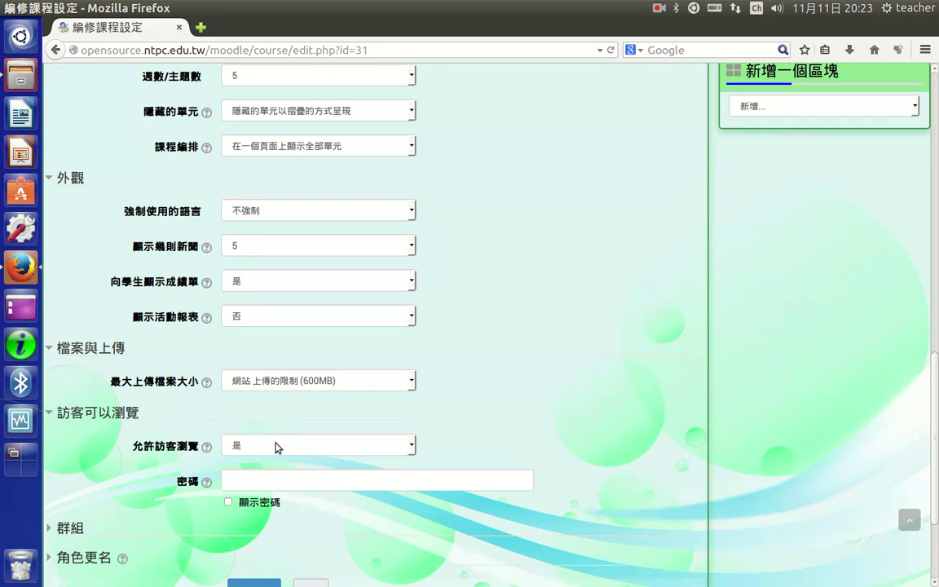
click(344, 451)
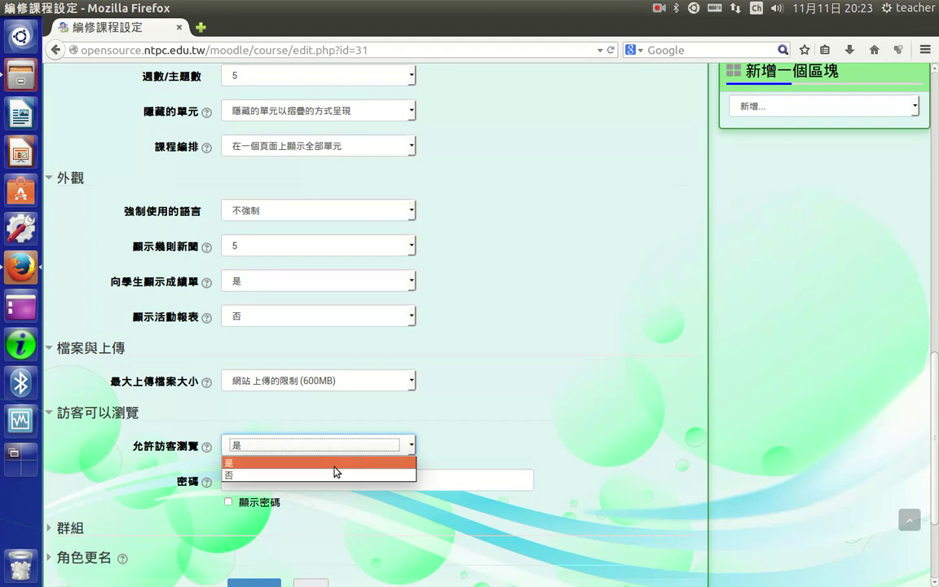
click(333, 463)
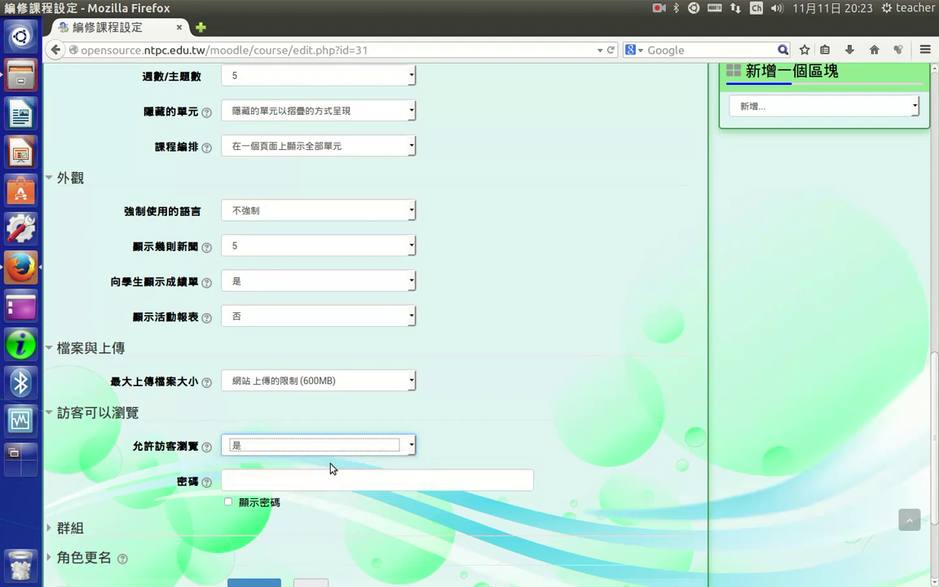
click(493, 442)
scroll(493, 441, down, 2)
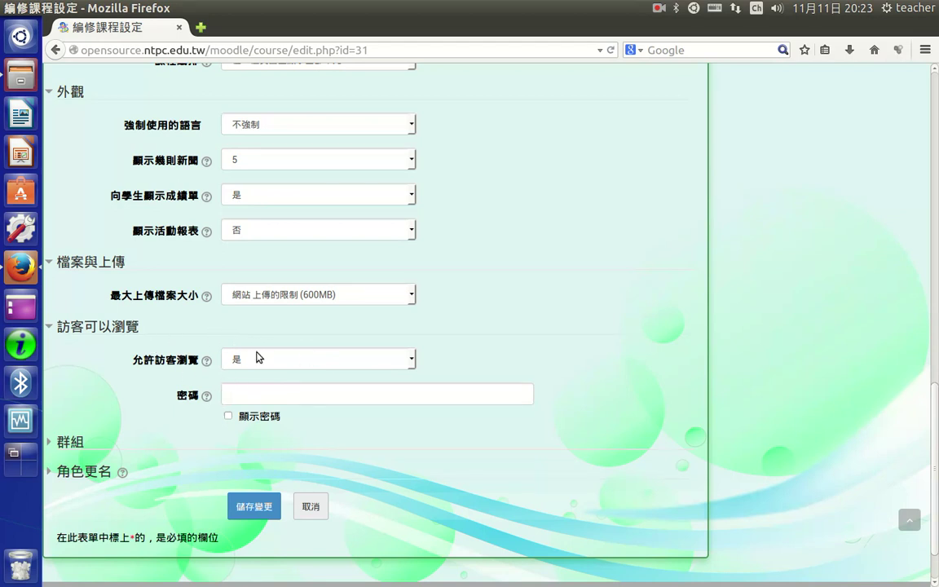
click(236, 396)
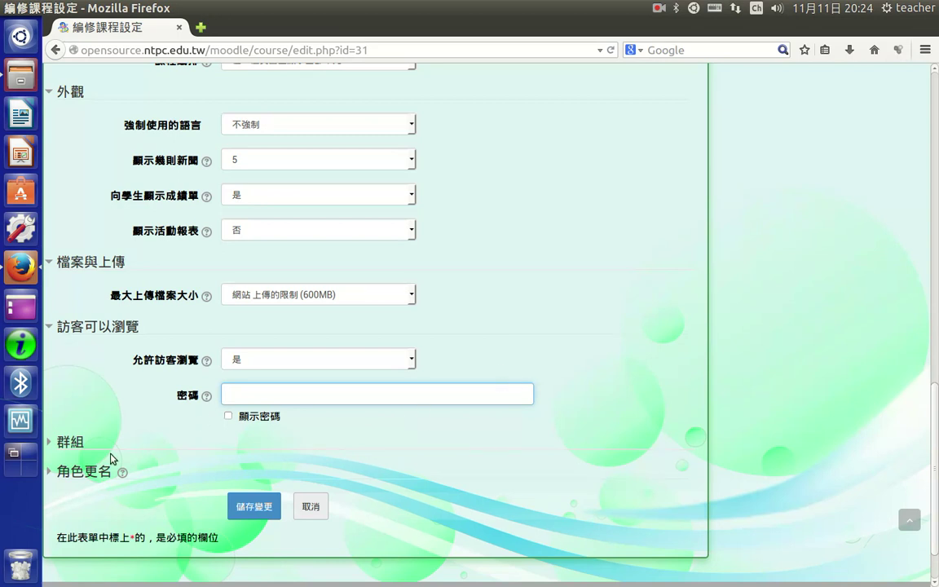
Step: Expand the 群組 and 角色更名 sections, review their settings, and save the course settings
click(49, 446)
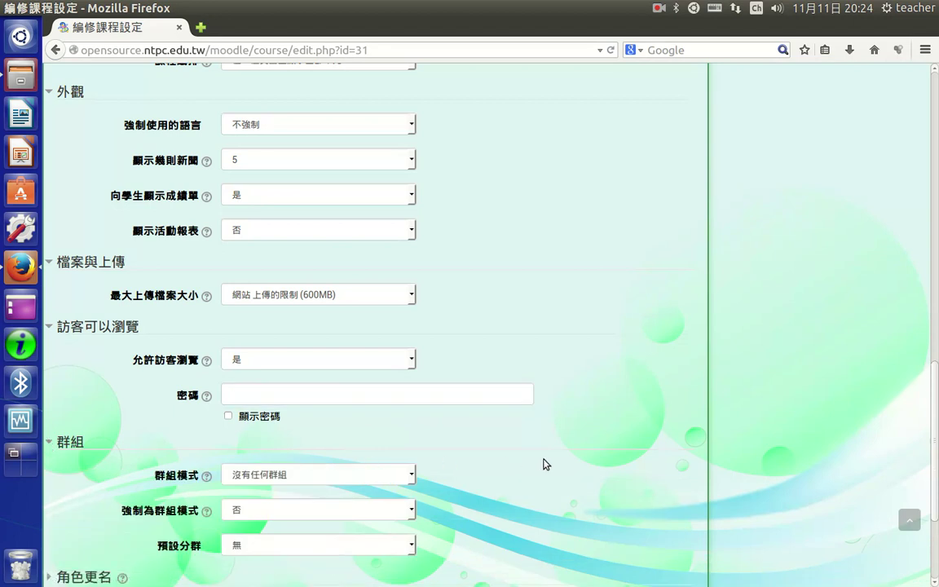
scroll(530, 468, down, 3)
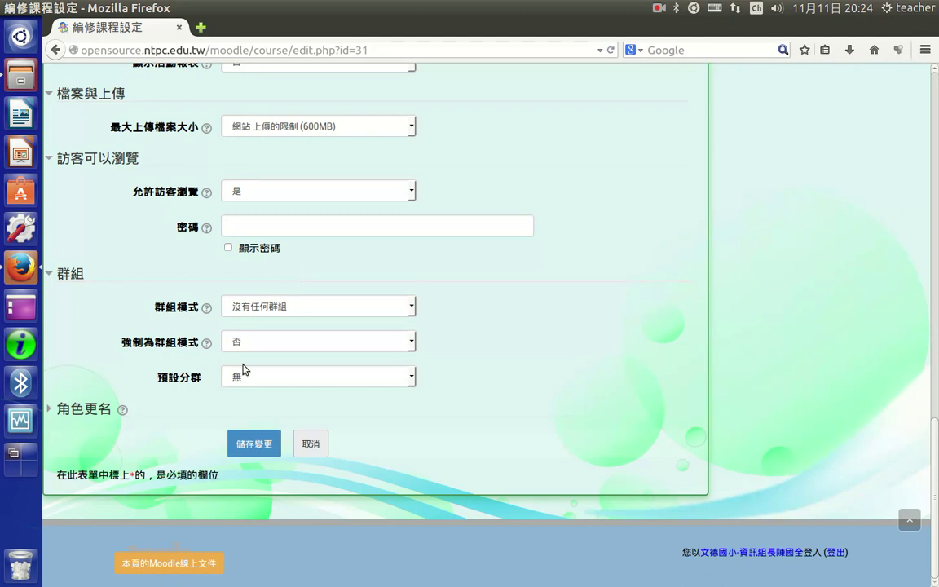
click(52, 412)
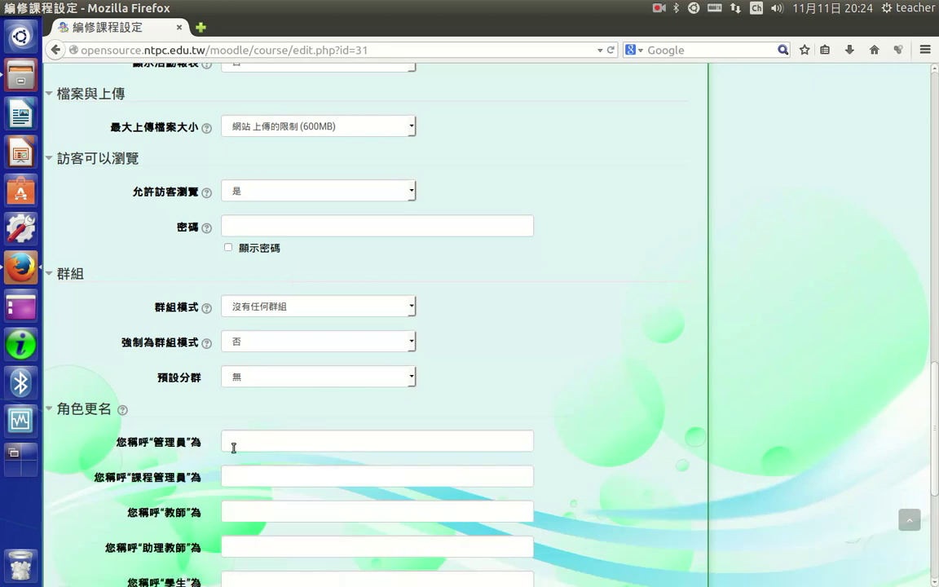
scroll(501, 436, down, 4)
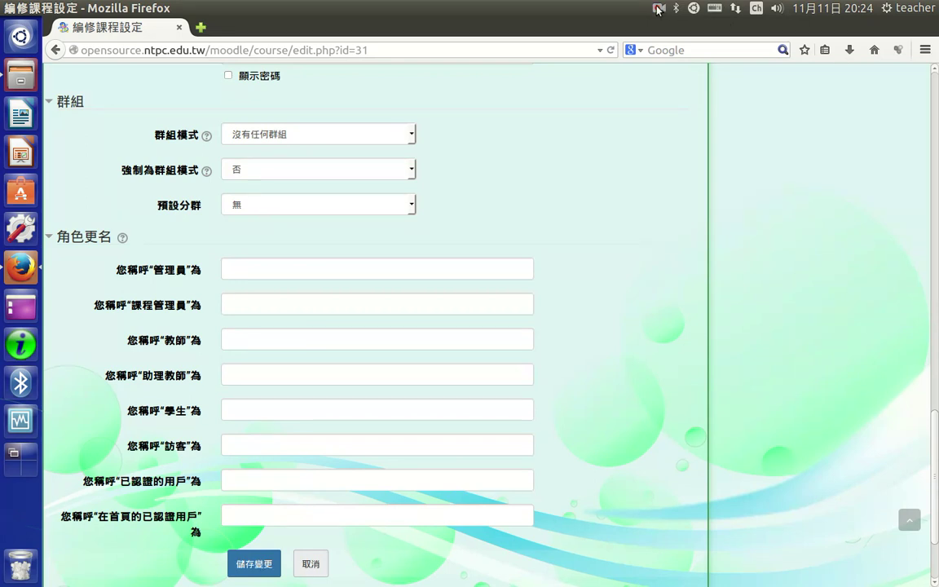
key(Return)
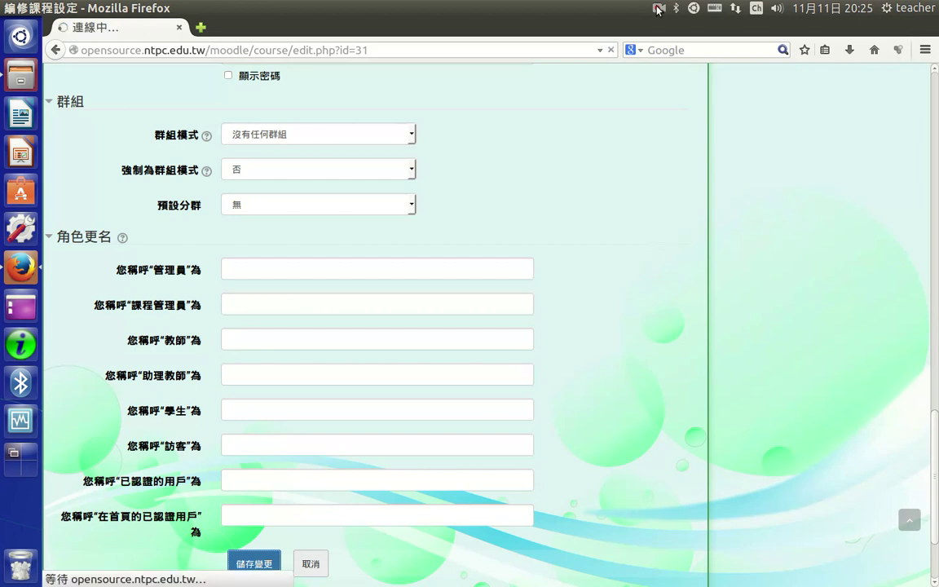
click(658, 10)
click(659, 11)
click(661, 13)
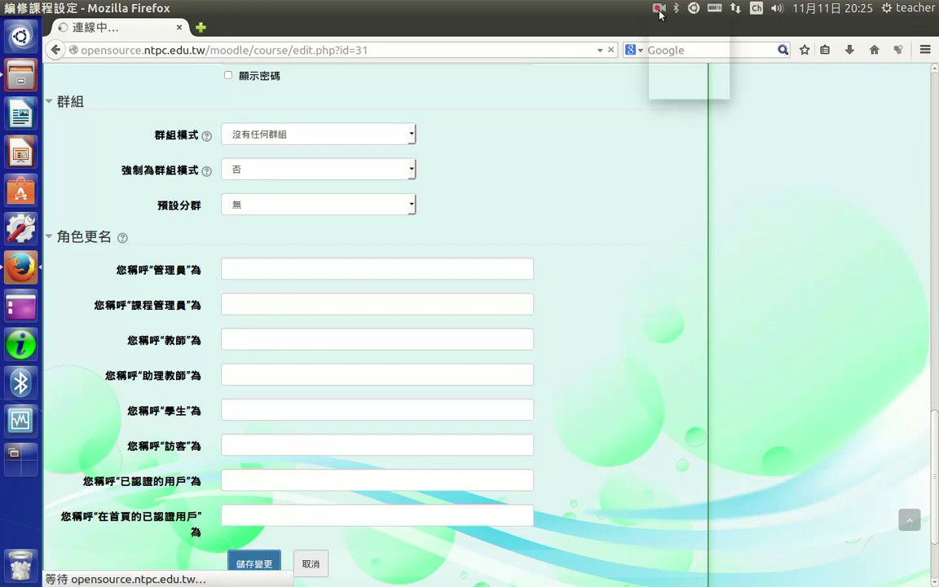
click(671, 56)
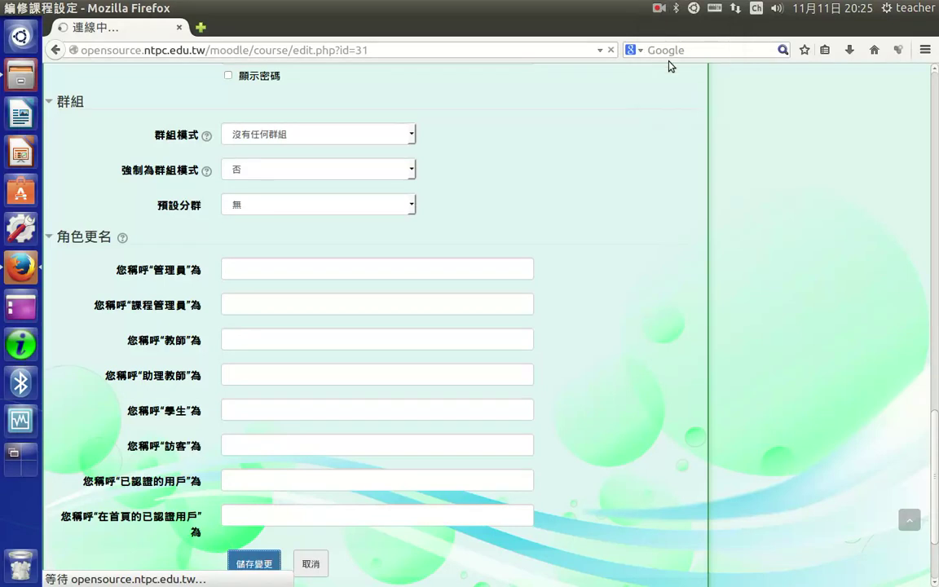